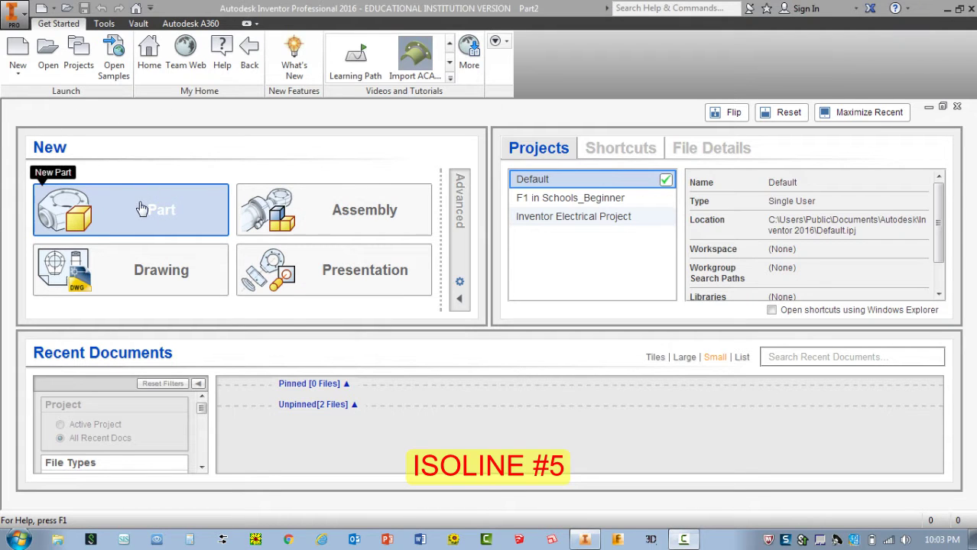
Create a new part, Part3, from the English Standard (in).ipt template.
click(42, 9)
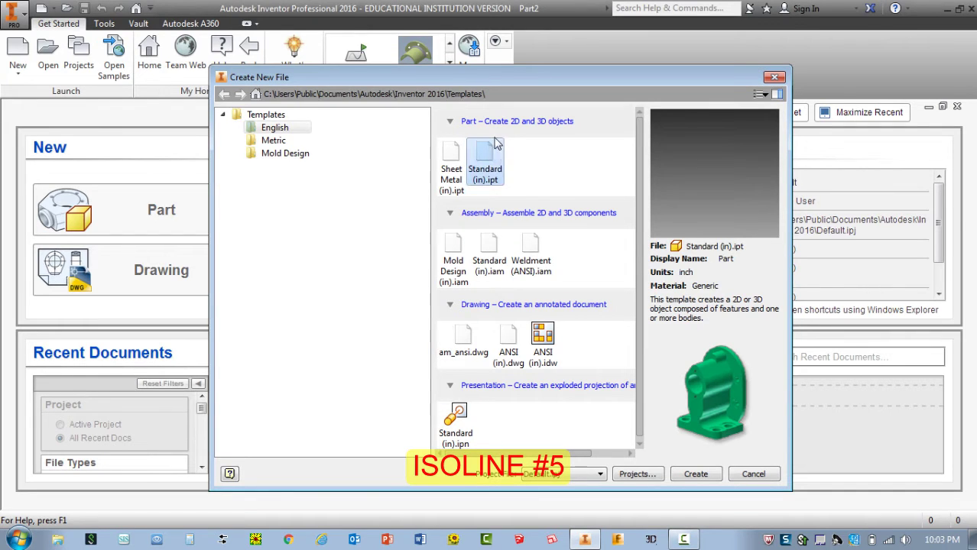
double_click(486, 158)
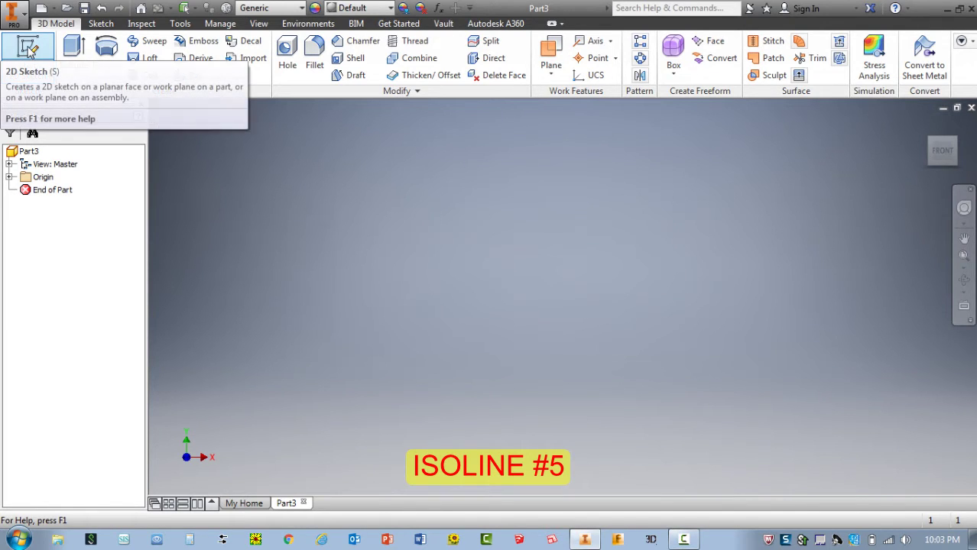
Start Sketch1 on the part's XY Plane from the viewport's marking menu.
right_click(217, 138)
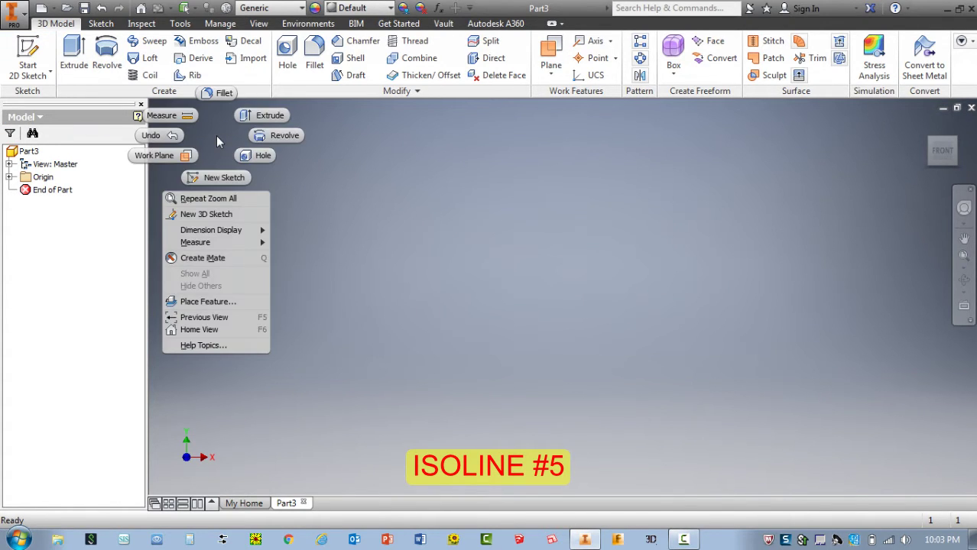
click(222, 177)
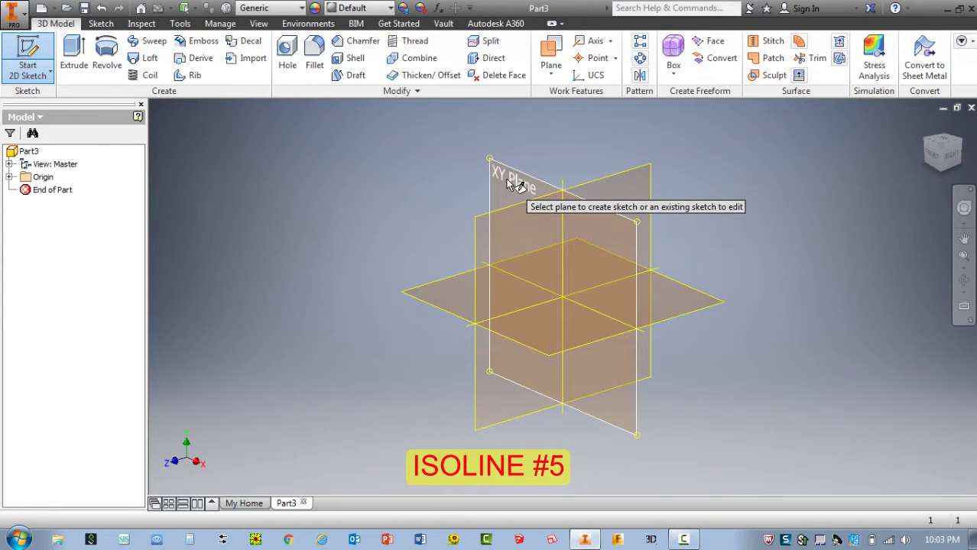
click(507, 182)
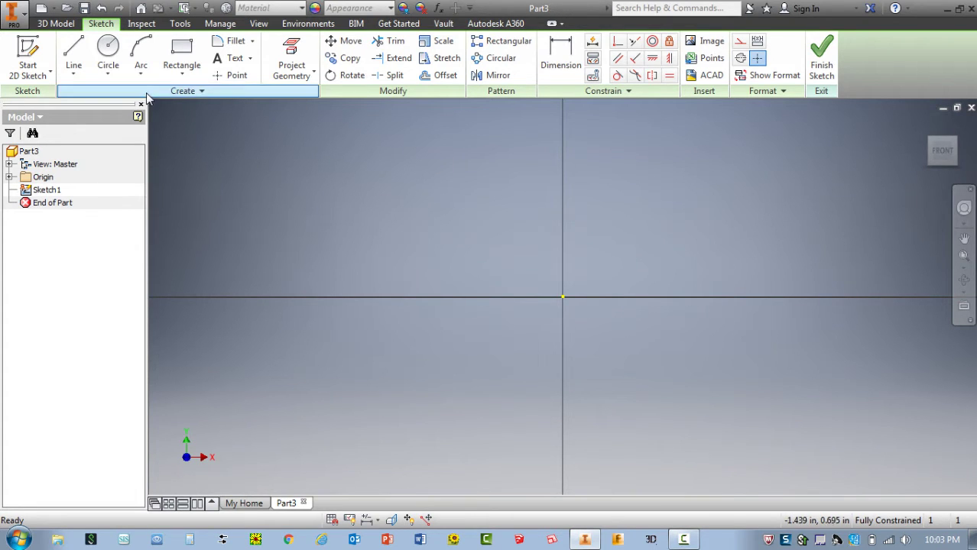
Draw a 4 in wide by 2.5 in tall rectangle with its first corner at the origin.
click(182, 52)
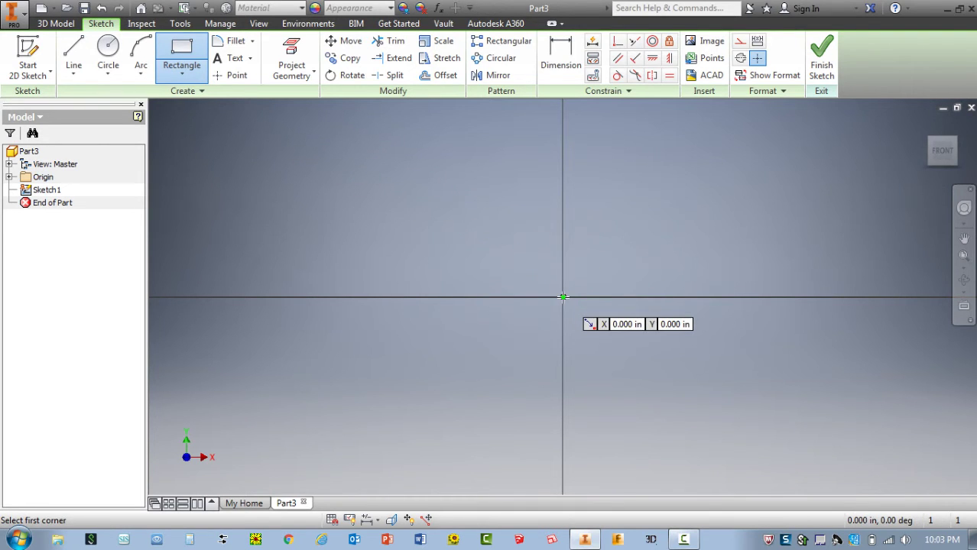
click(563, 296)
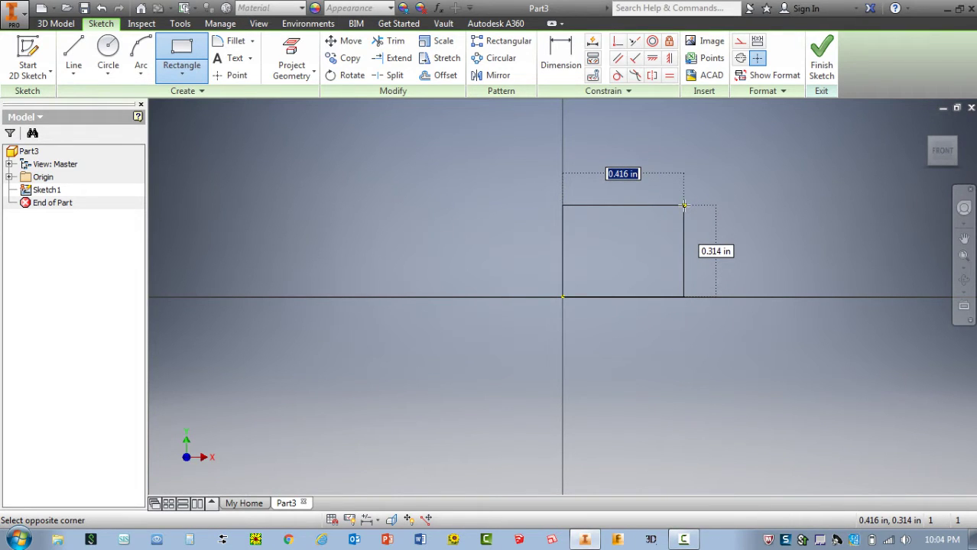
text(4)
key(Tab)
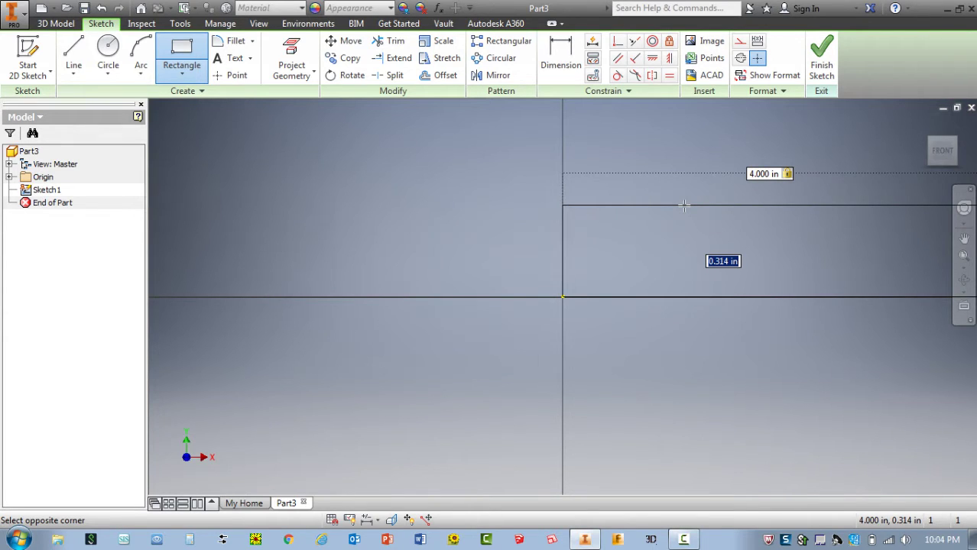
text(2)
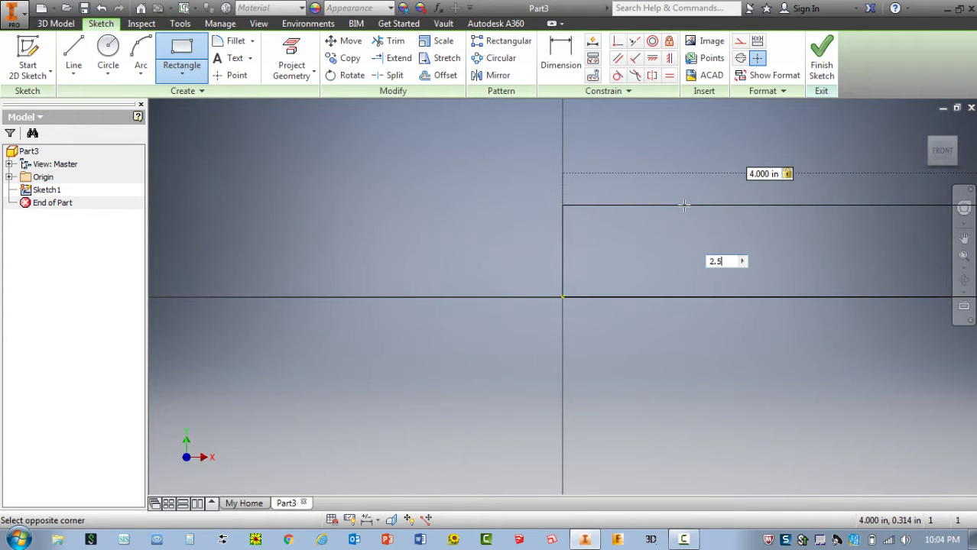
text(.5)
key(Return)
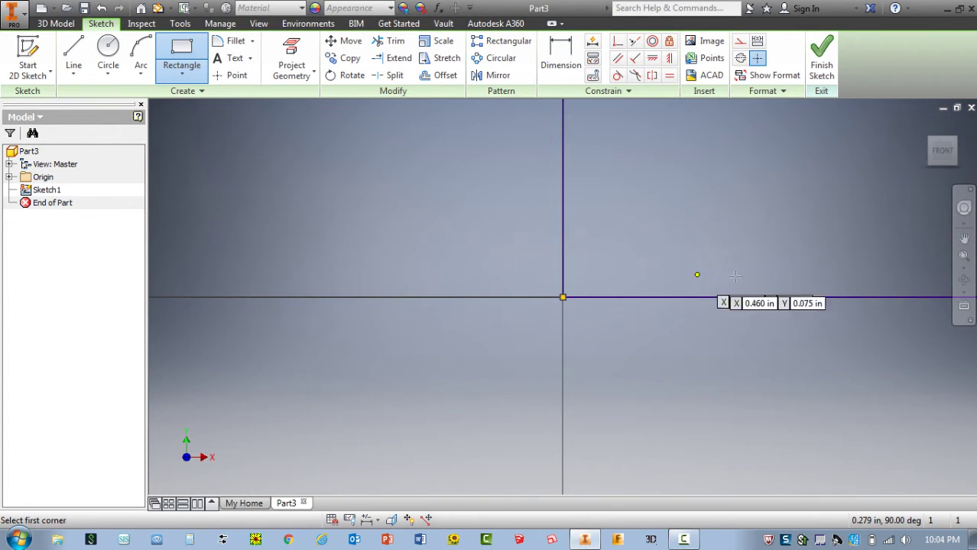
Fit the outline in view and draw two notch rectangles against its left and right edges.
click(964, 257)
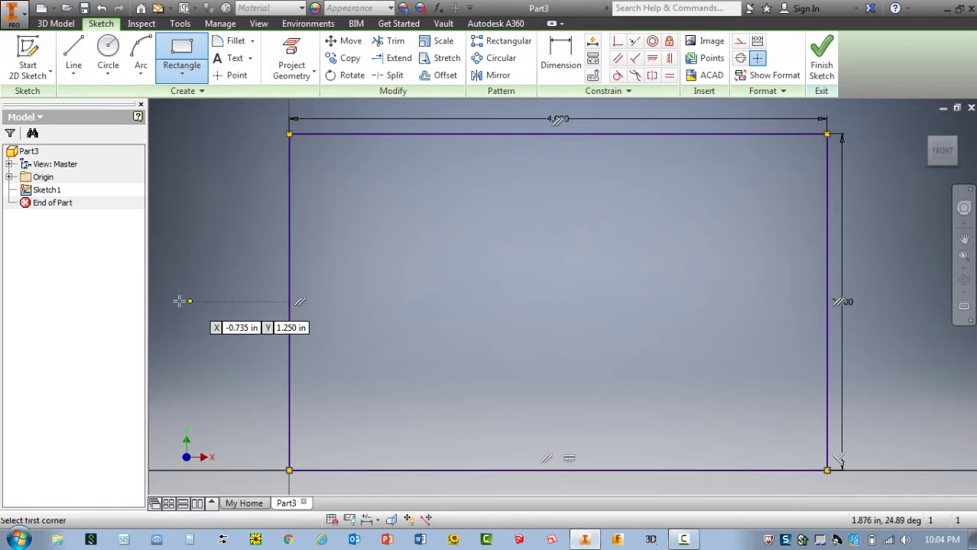
click(181, 54)
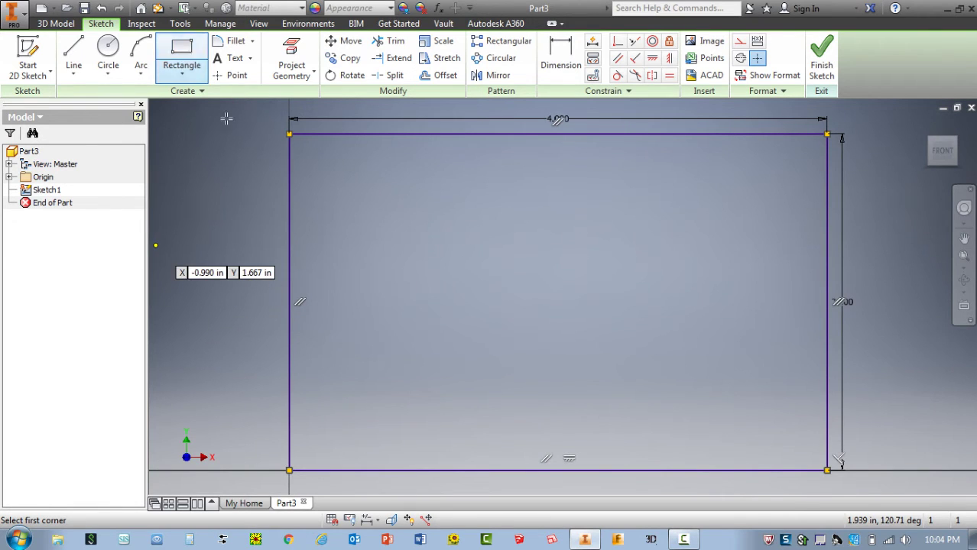
click(290, 237)
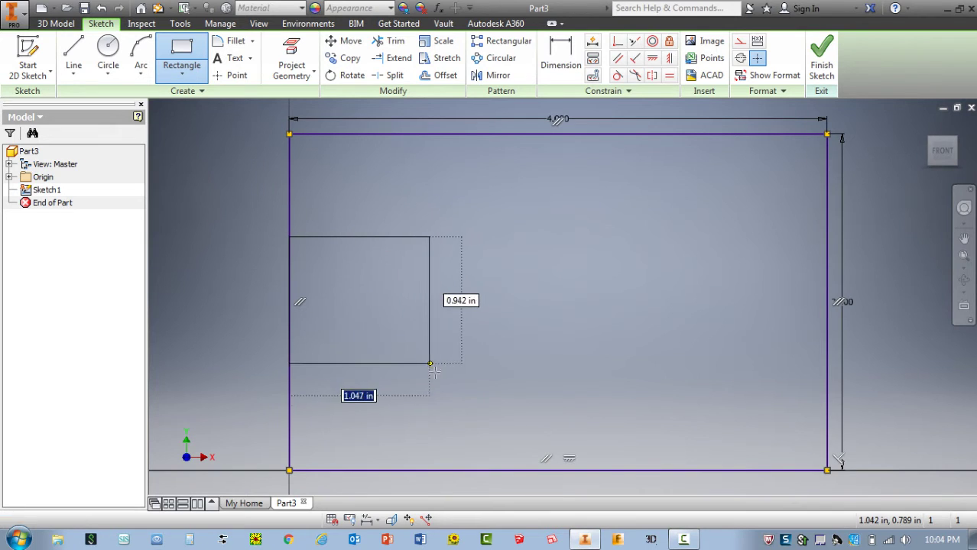
click(443, 364)
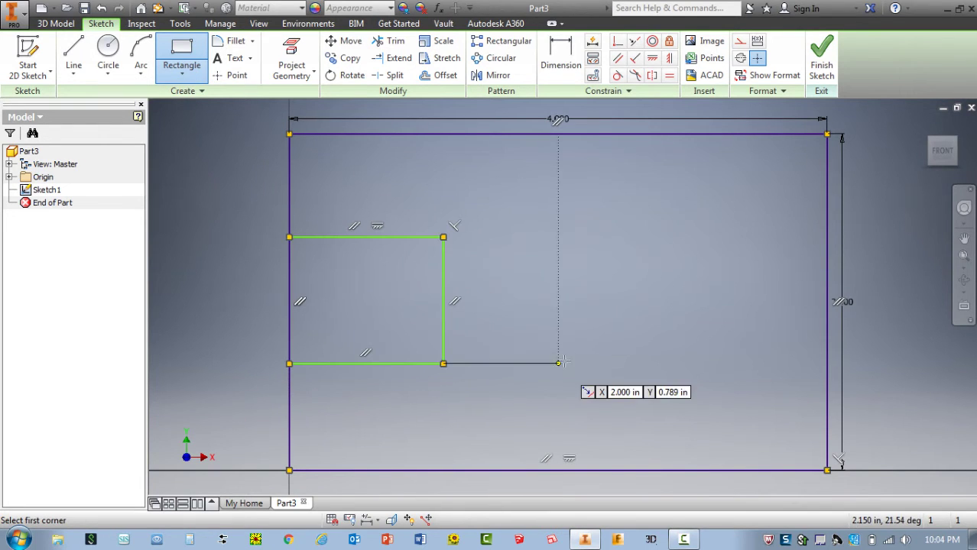
click(828, 237)
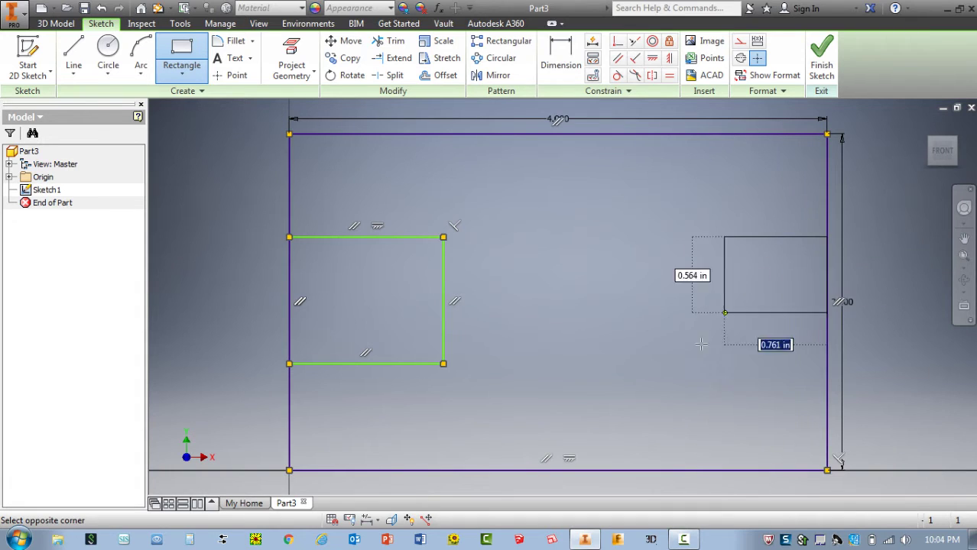
click(653, 364)
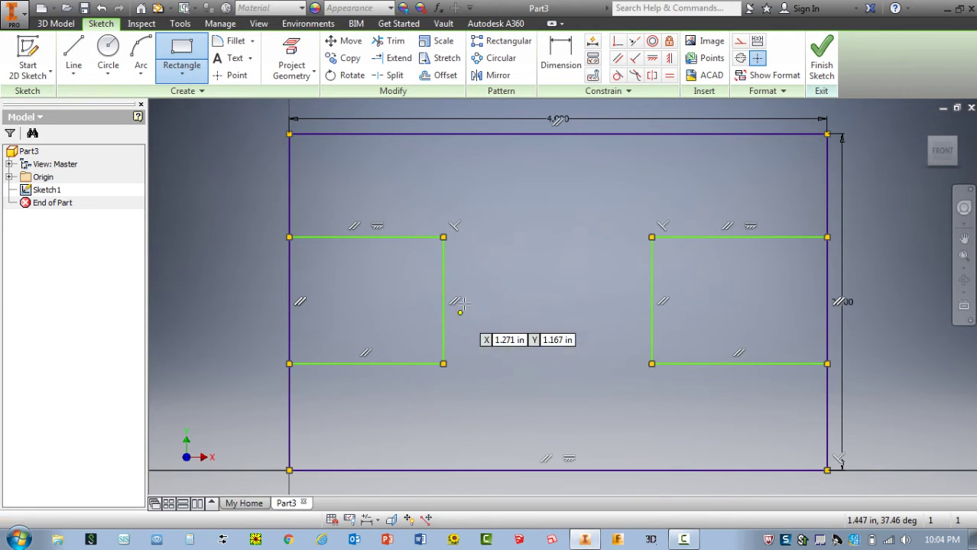
Dimension the left notch .75 in from the outline's top edge and .75 in from its bottom edge.
click(563, 54)
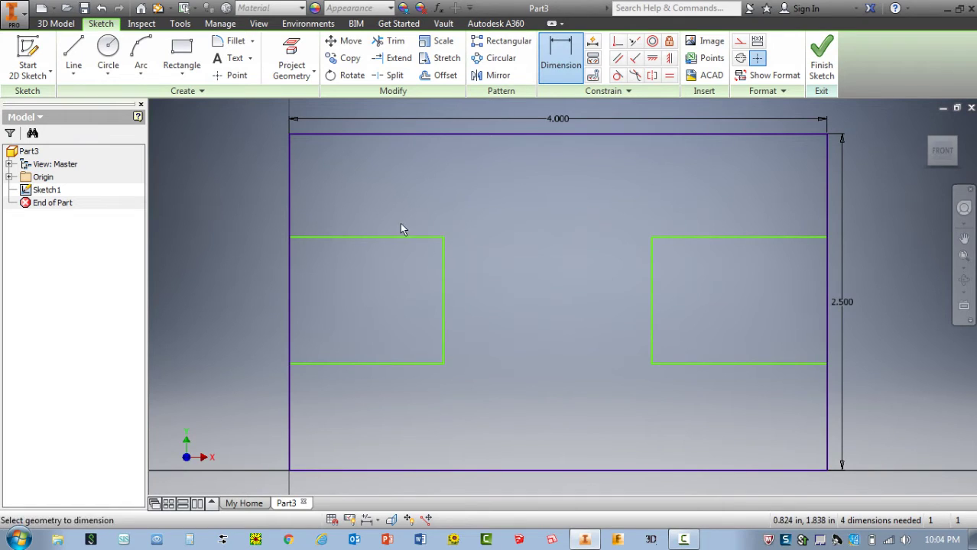
click(304, 239)
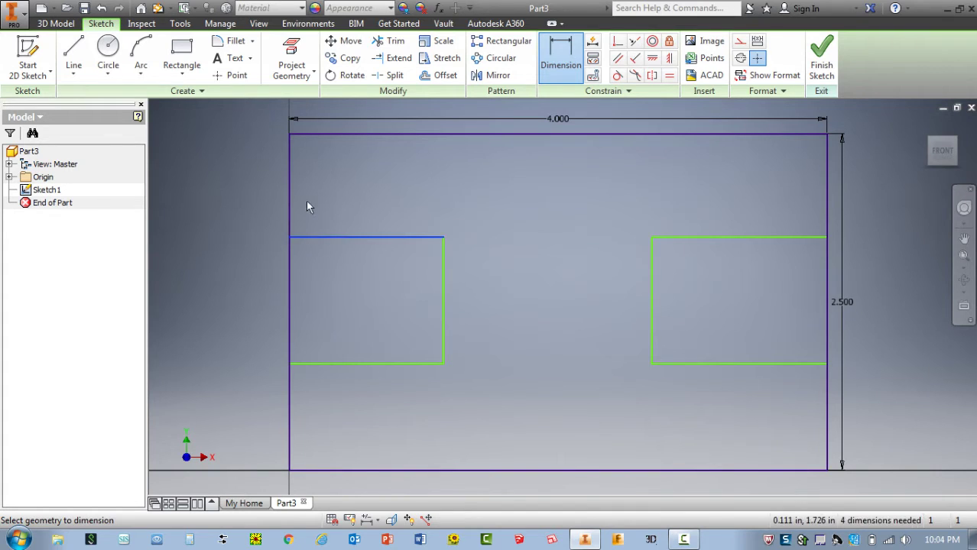
click(317, 135)
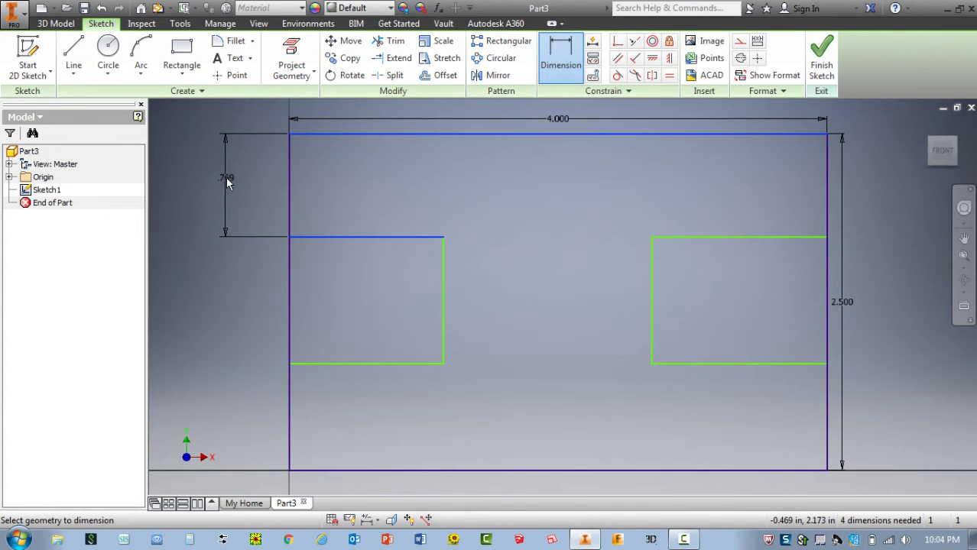
click(226, 180)
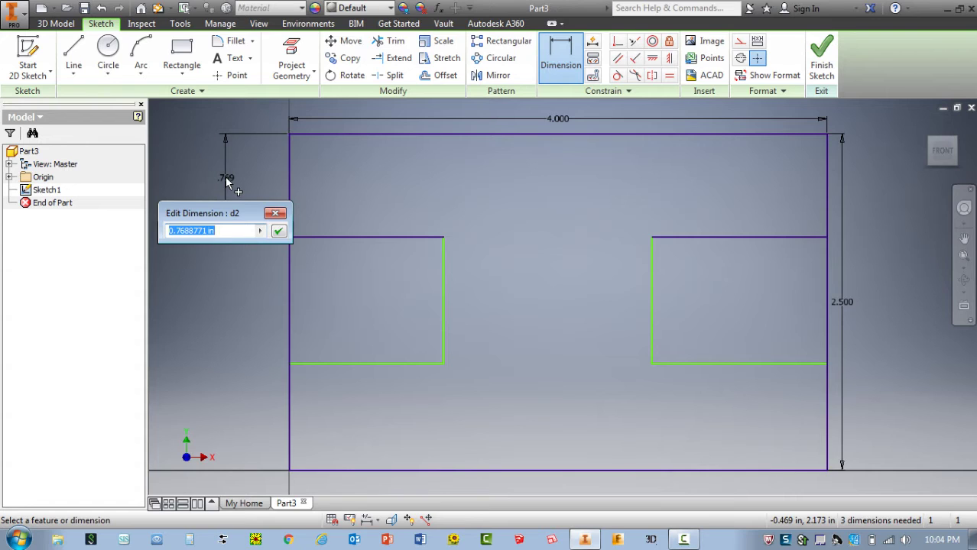
text(.75)
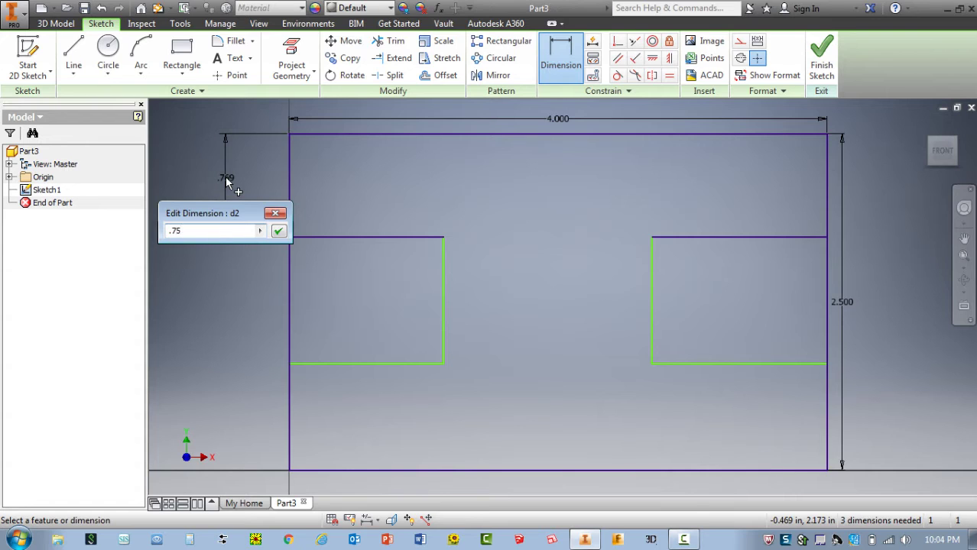
key(Return)
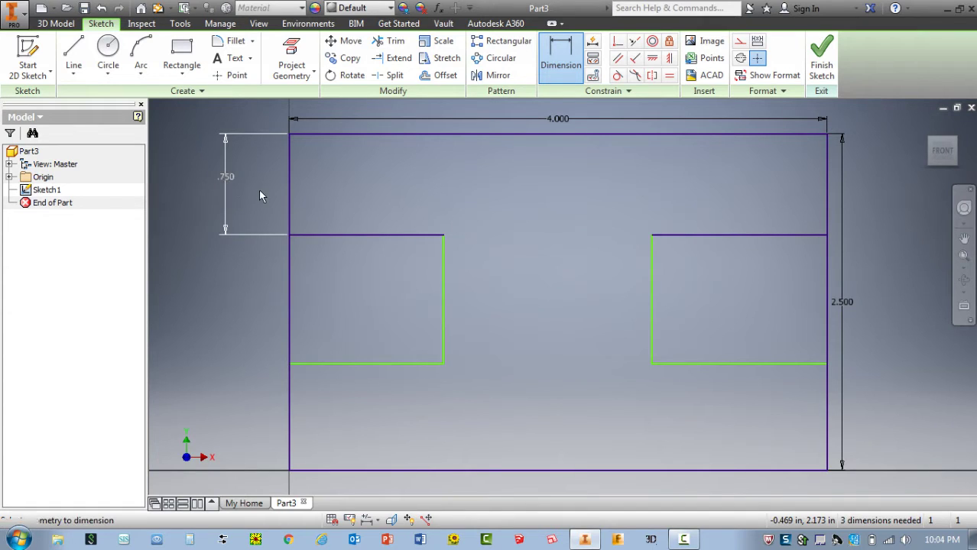
click(309, 363)
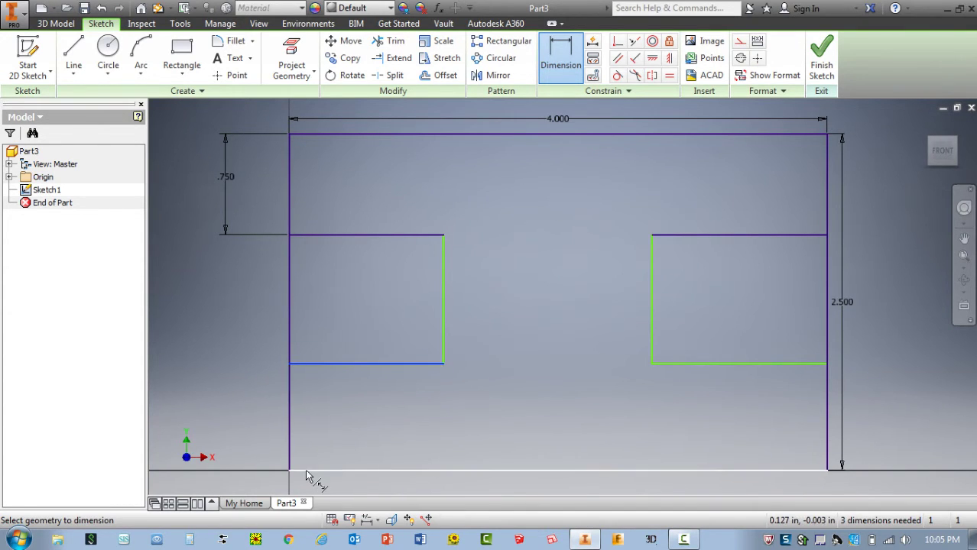
click(306, 474)
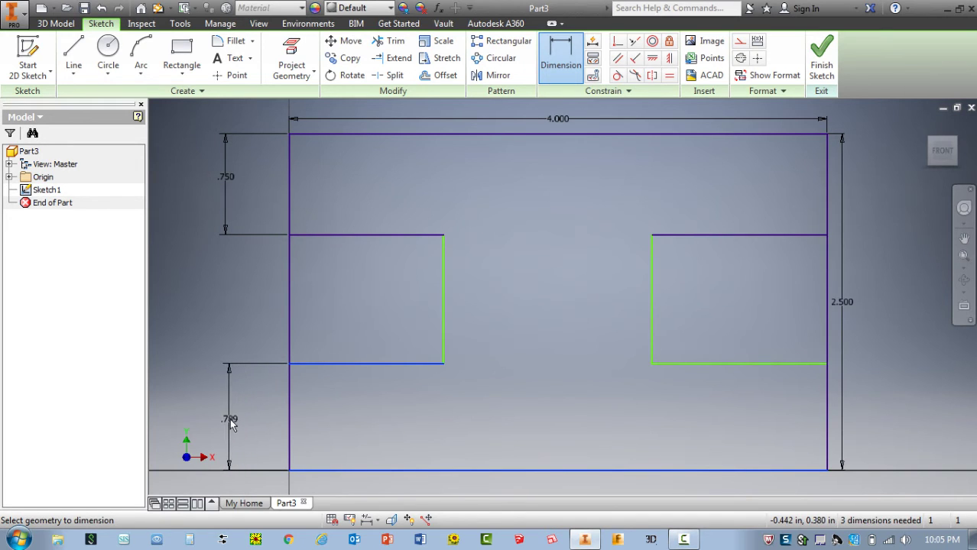
click(230, 425)
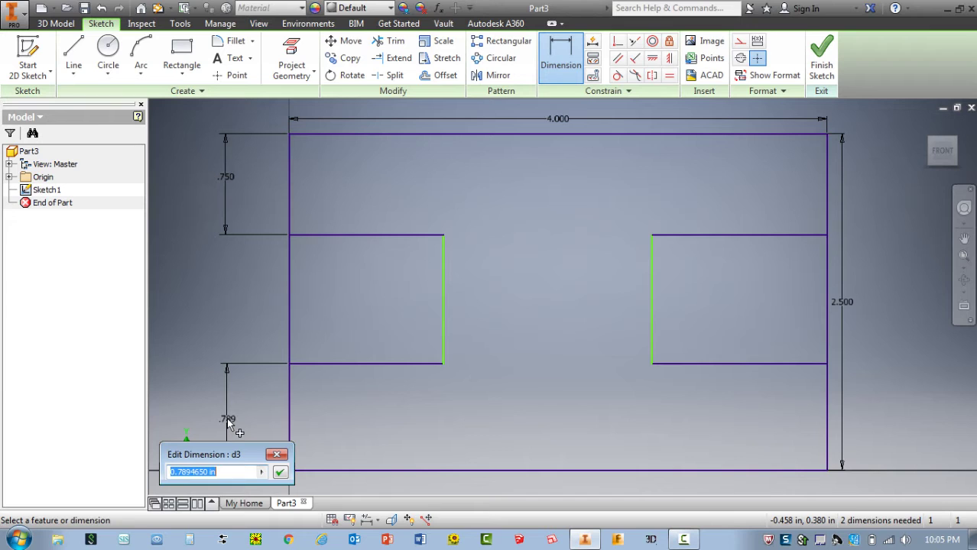
text(.75)
key(Return)
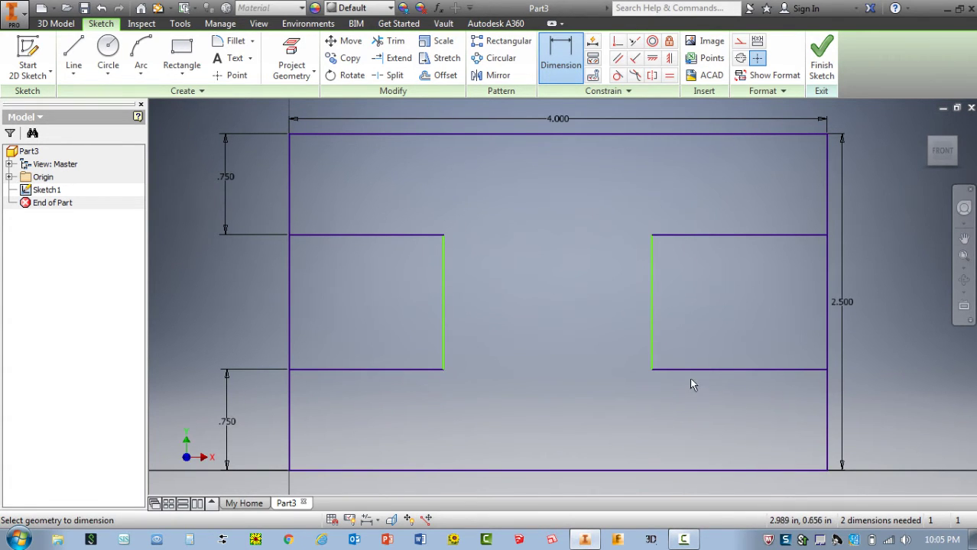
Dimension the gap between the two inner slot walls to 1 in.
scroll(434, 366, up, 3)
scroll(433, 366, down, 5)
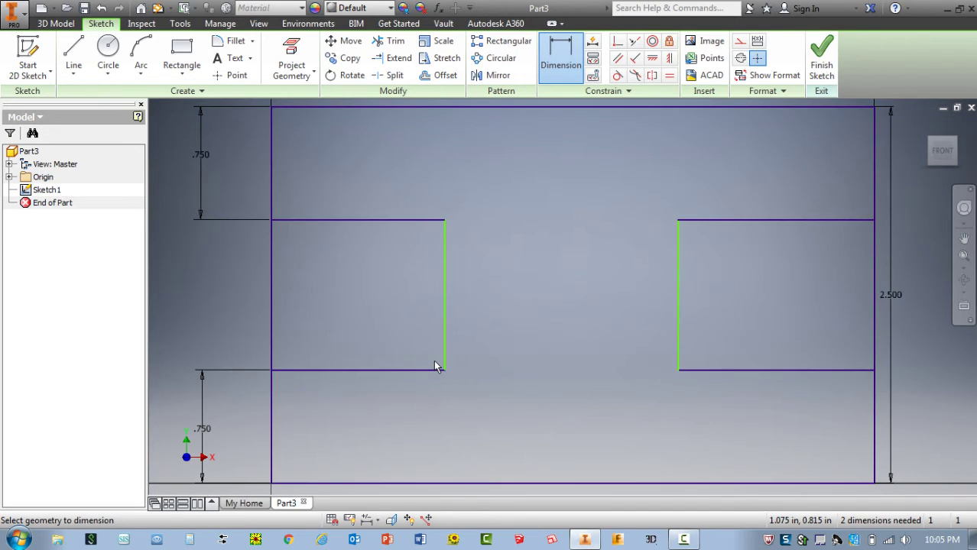
scroll(434, 366, up, 1)
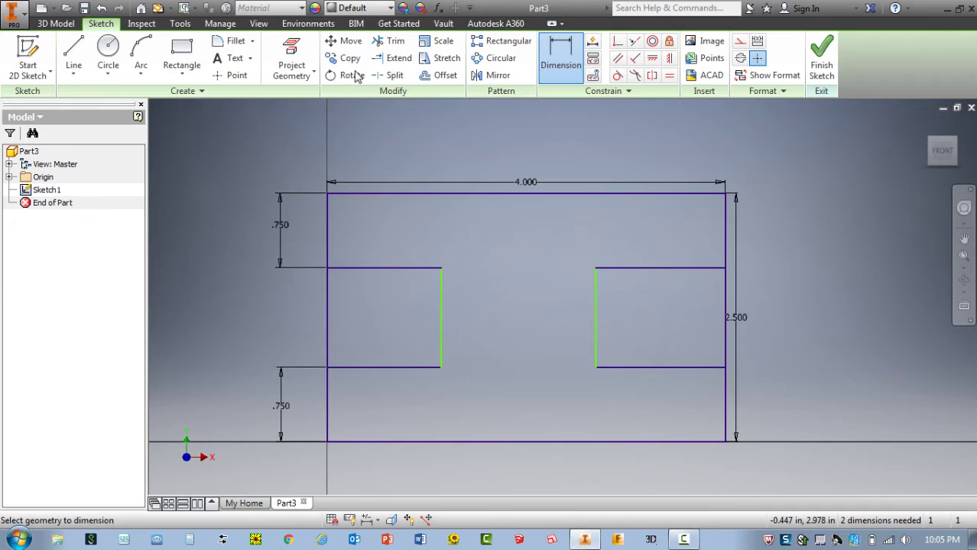
click(564, 64)
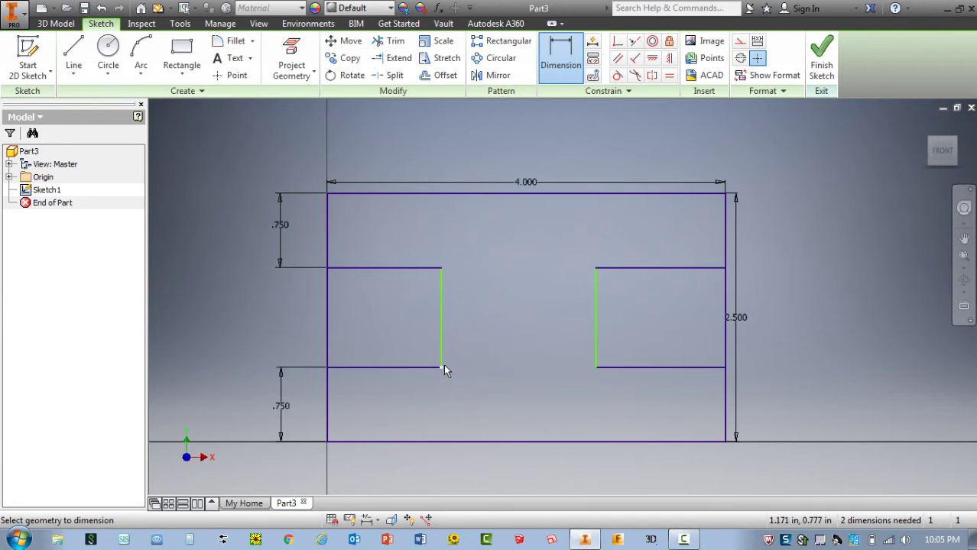
click(442, 364)
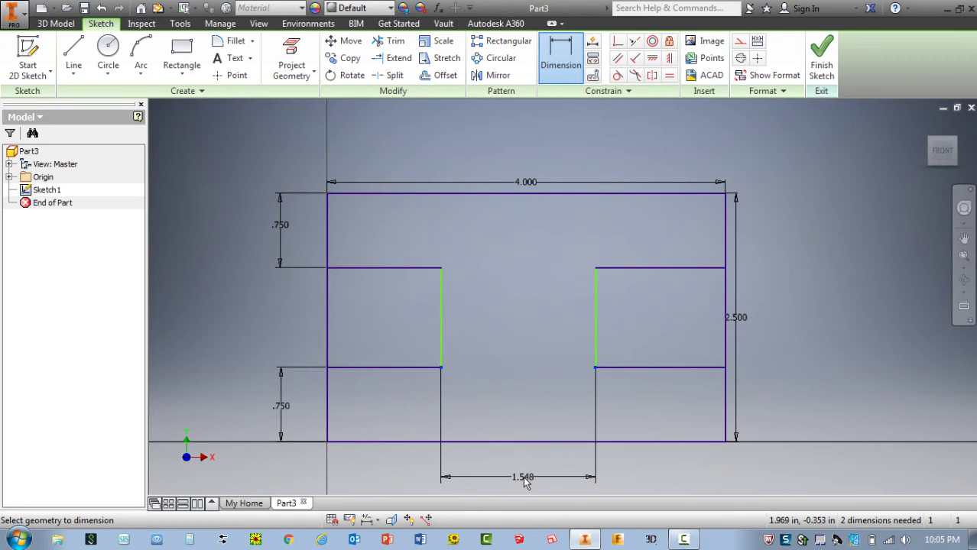
click(524, 478)
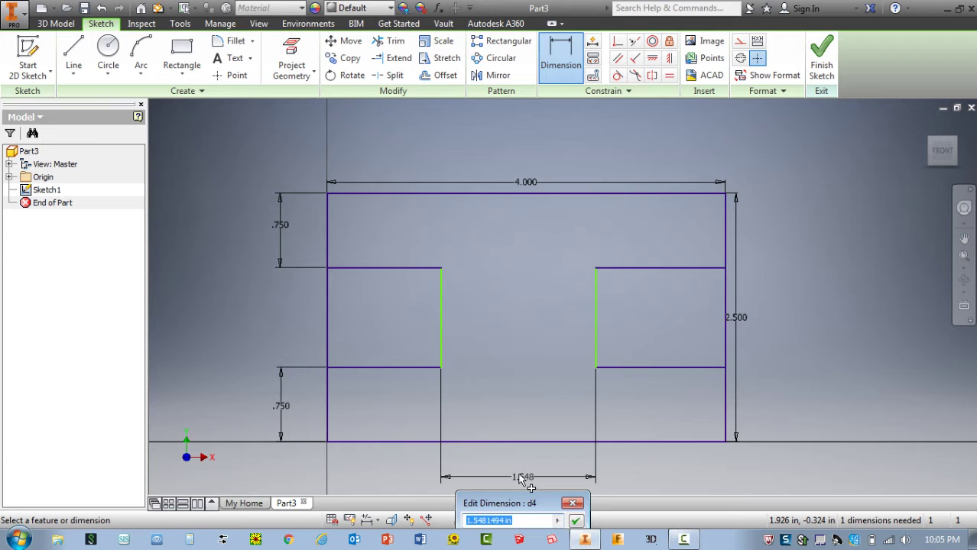
text(1)
key(Return)
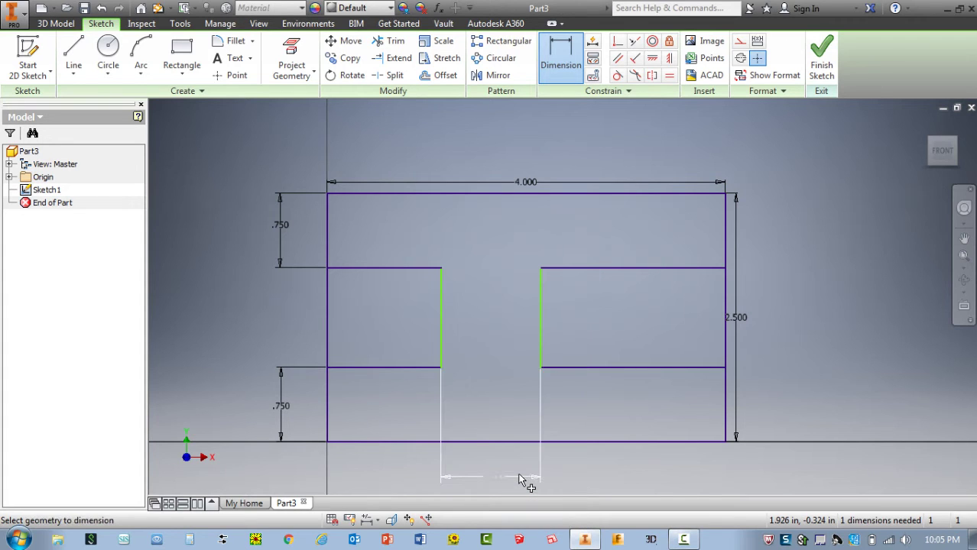
Place the 1.000 gap dimension and fix the right notch wall 1.5 in from the right edge.
click(519, 479)
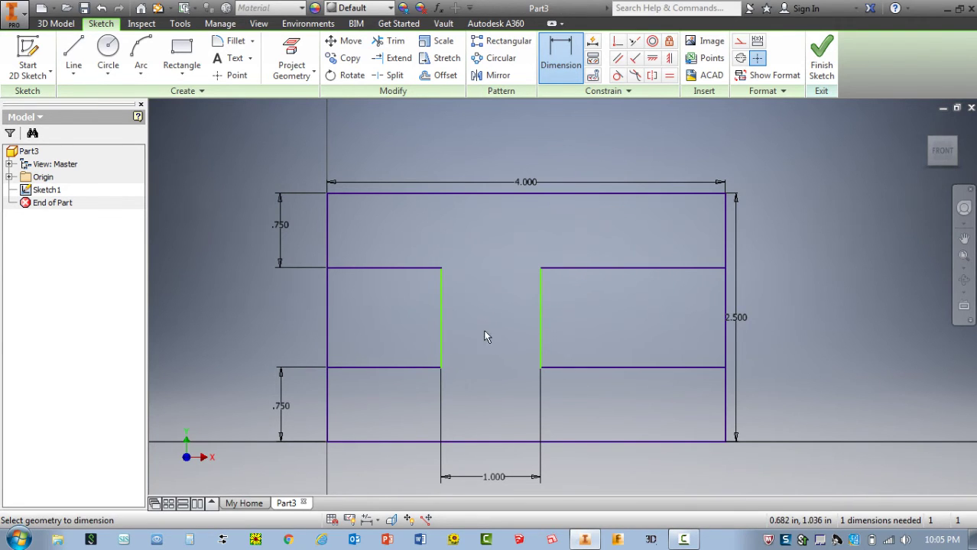
click(540, 359)
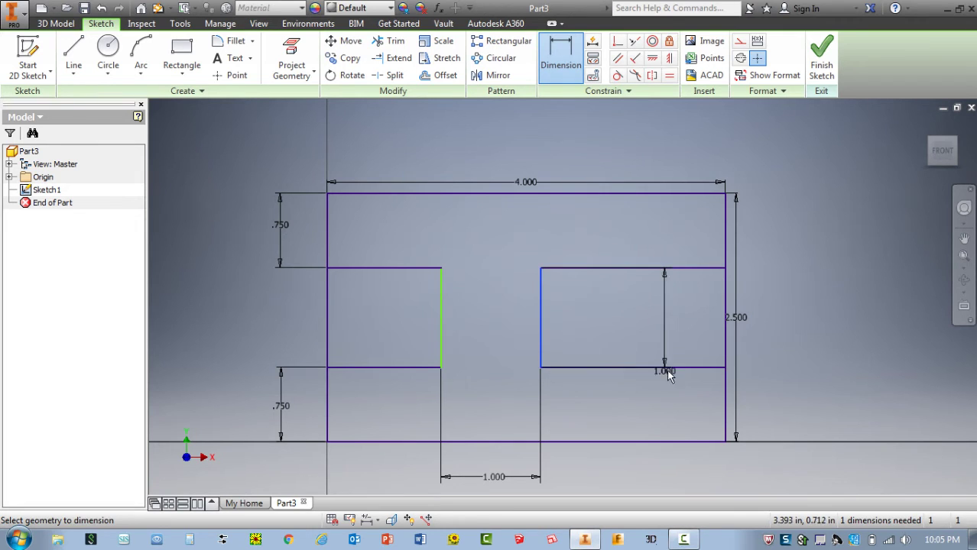
click(725, 371)
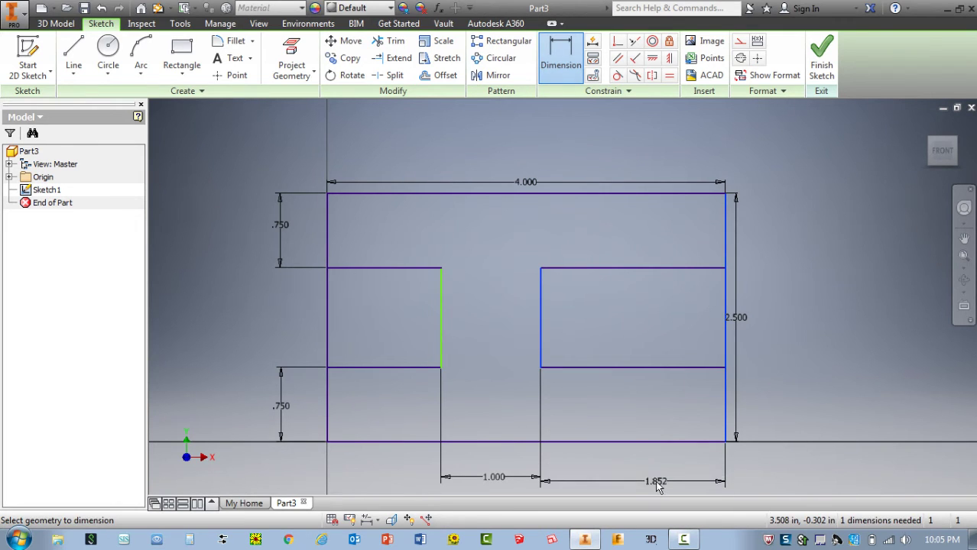
click(634, 480)
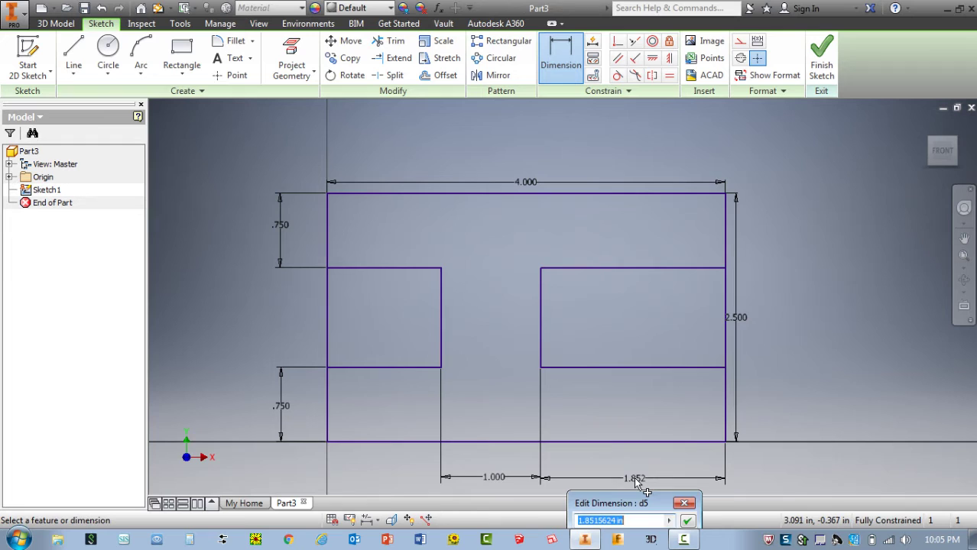
text(1.5)
key(Return)
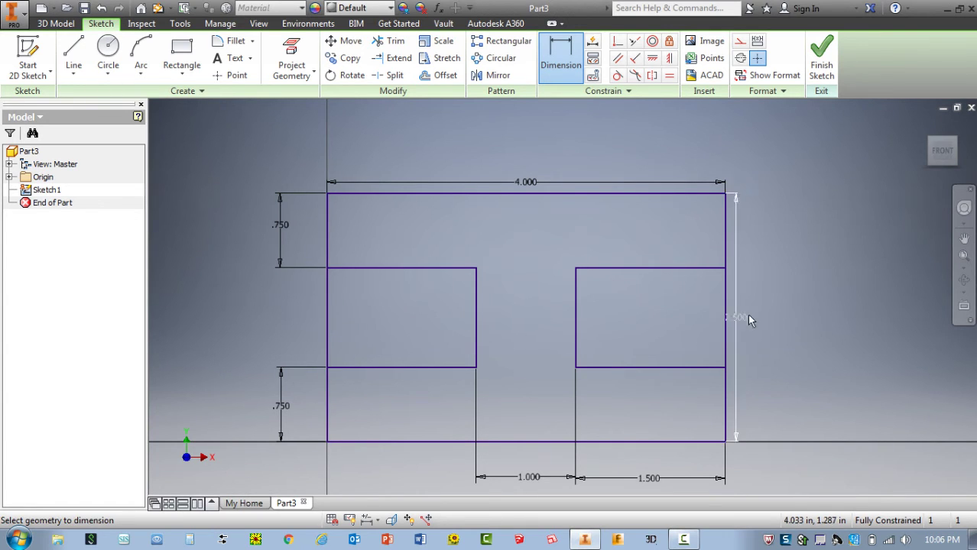
End dimensioning and trim the middle segments off the outline's left and right edges.
right_click(328, 329)
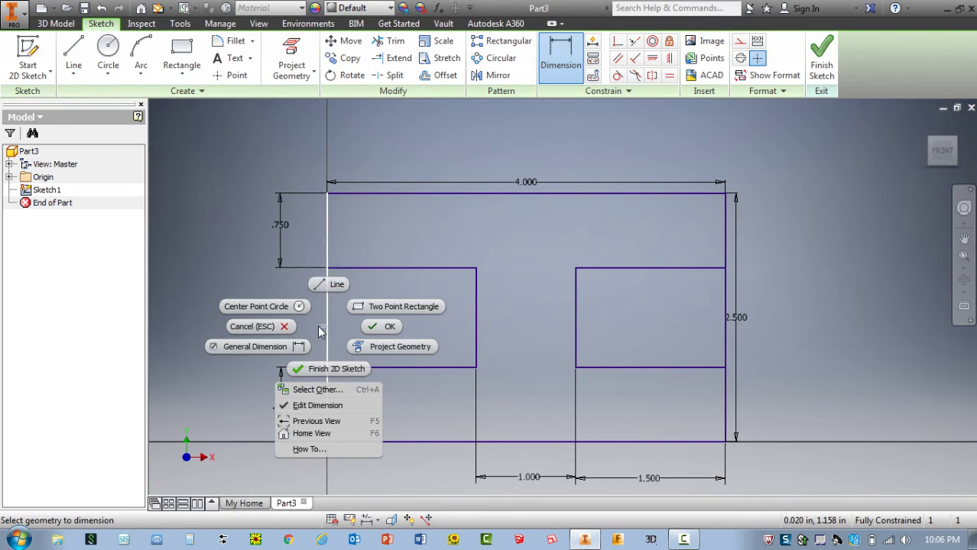
key(Escape)
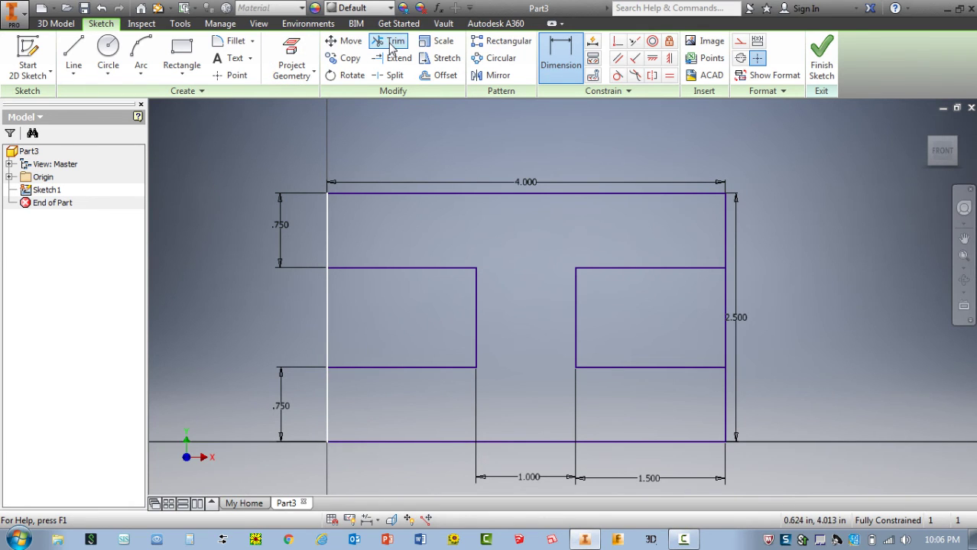
click(391, 44)
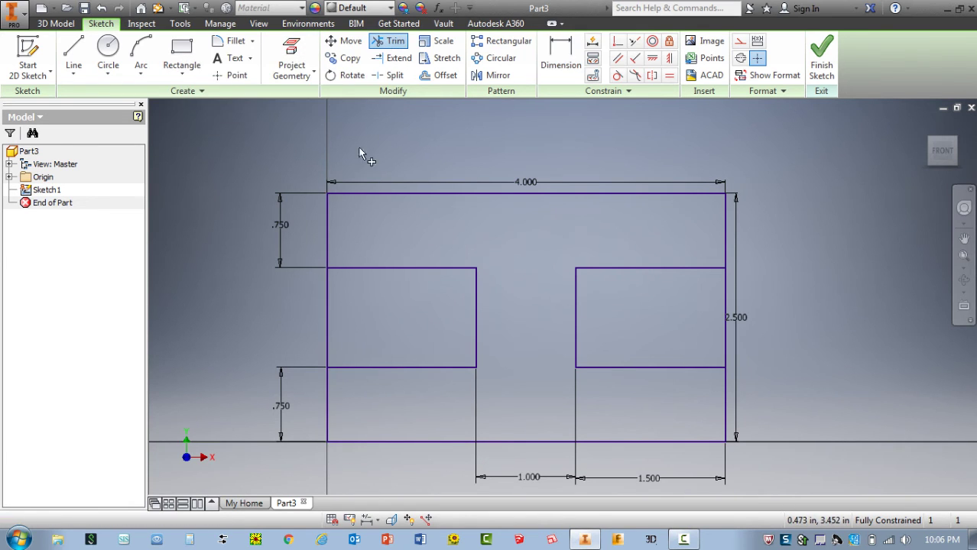
click(329, 322)
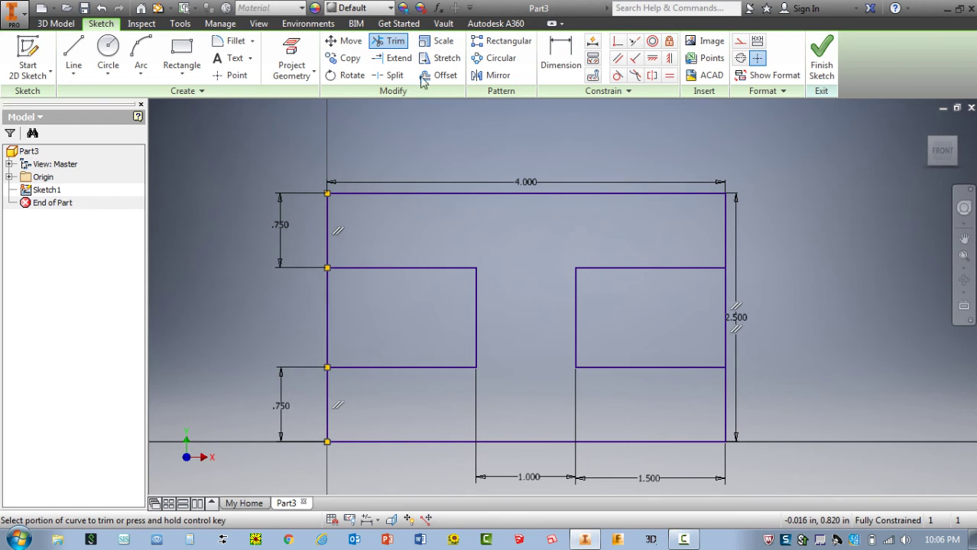
key(ctrl+z)
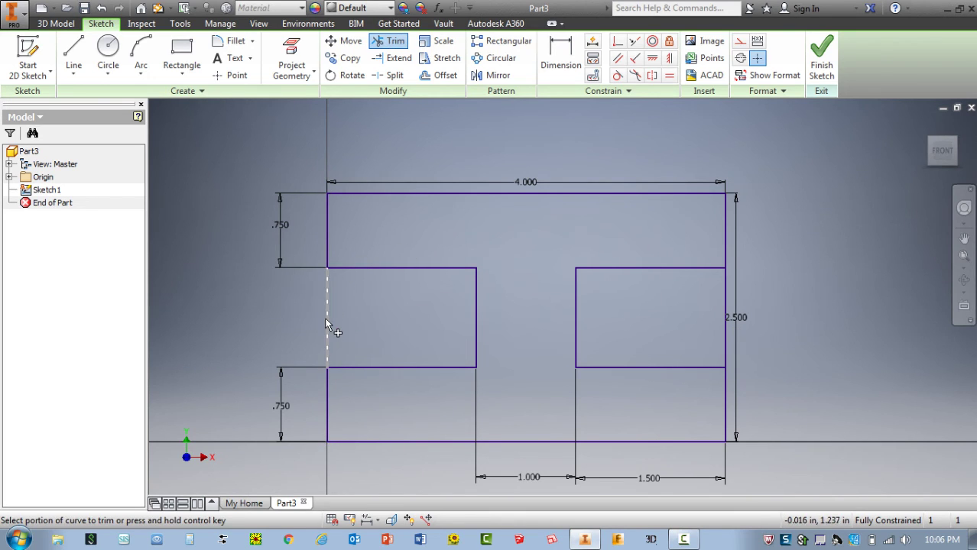
click(325, 320)
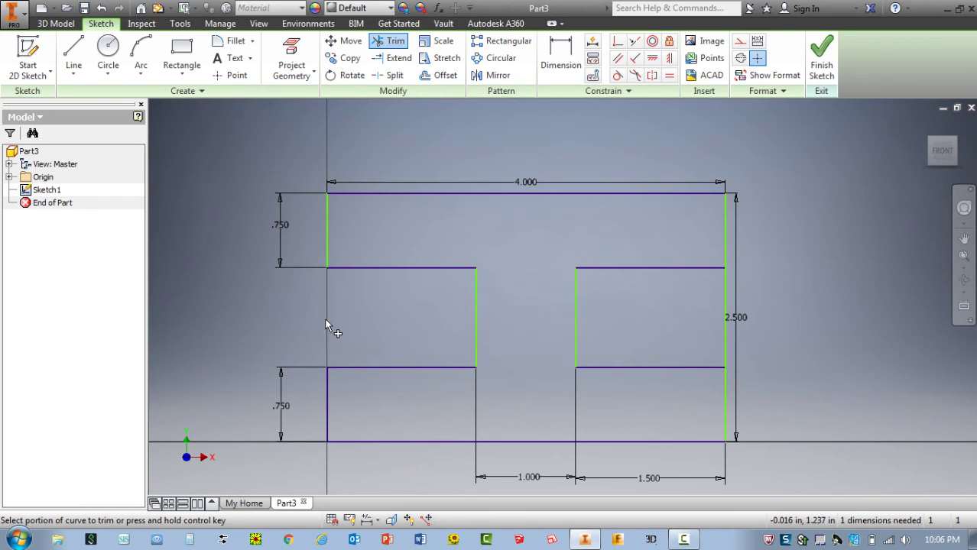
click(724, 321)
click(725, 334)
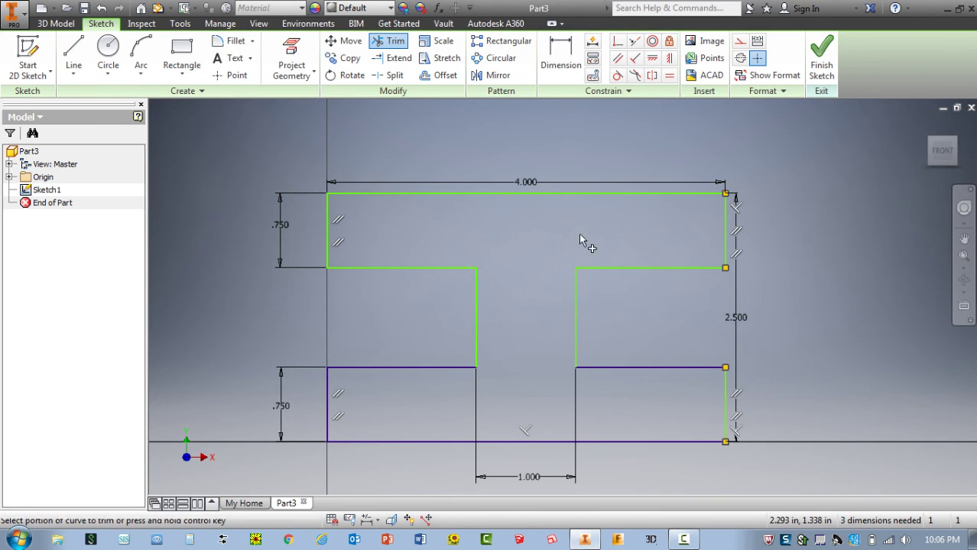
Finish Sketch1 and zoom to fit the whole I-shaped profile in the 3D view.
click(822, 53)
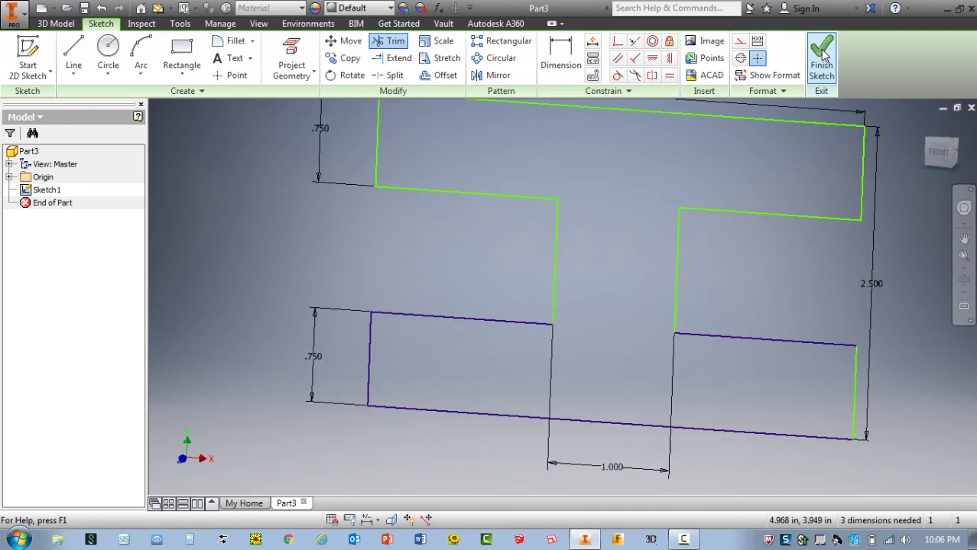
click(963, 257)
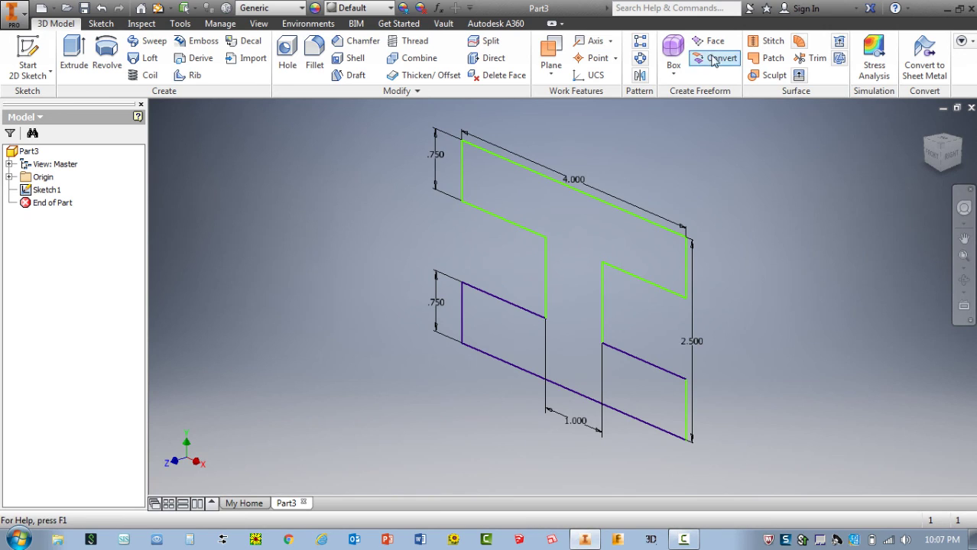
Extrude the I-shaped profile 1.5 in in the flipped direction to create Extrusion1.
click(75, 48)
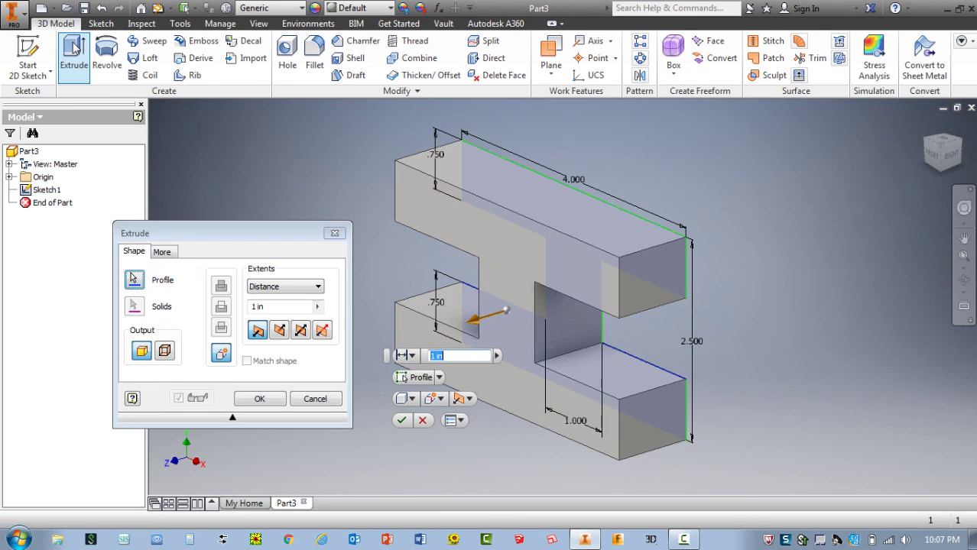
click(279, 331)
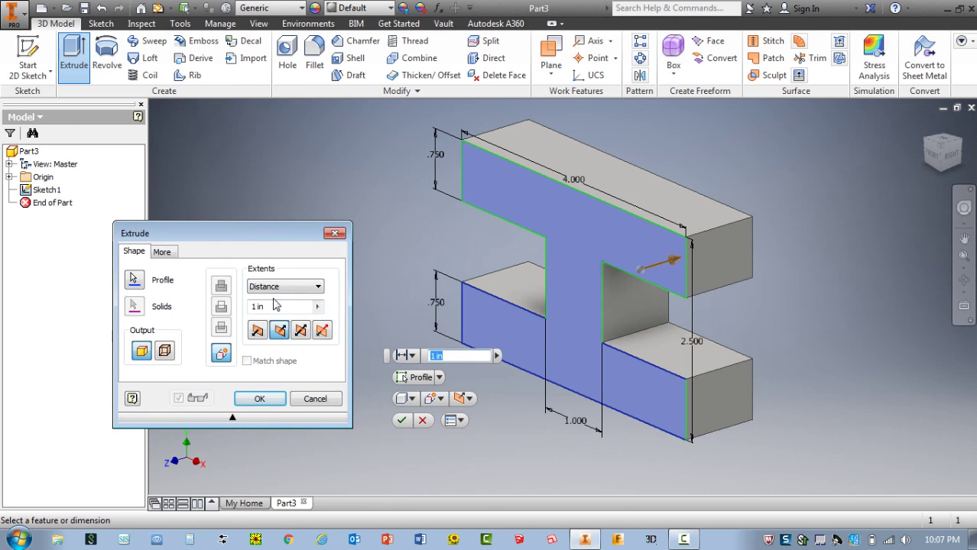
click(263, 305)
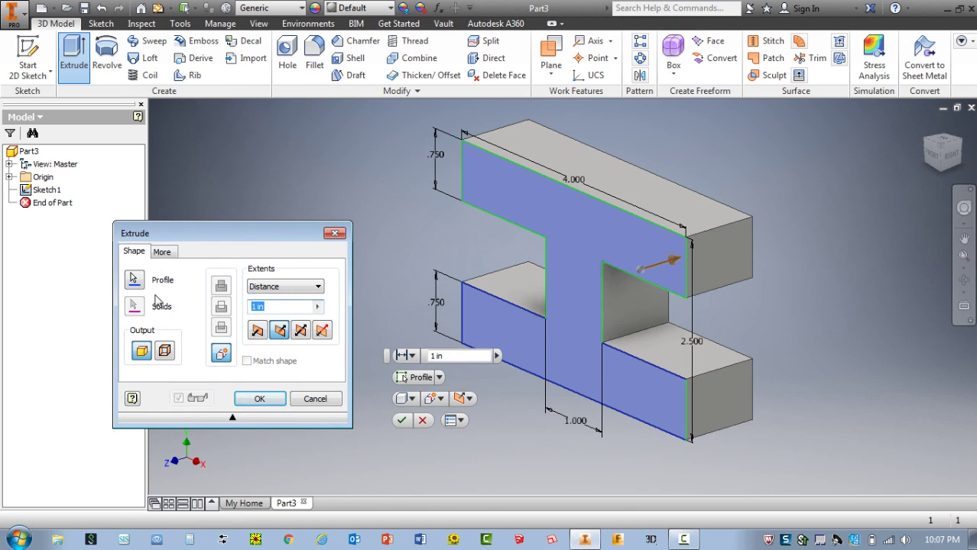
text(1.5)
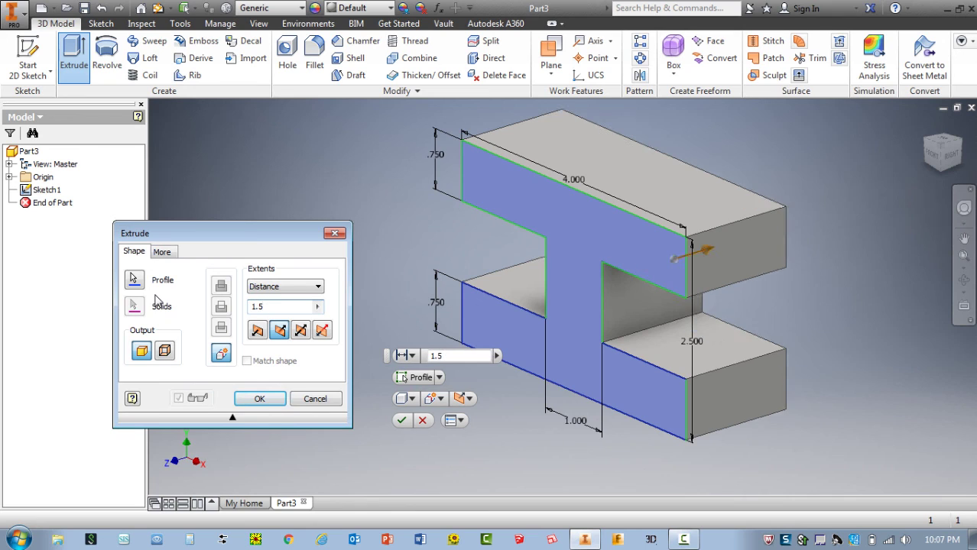
click(260, 399)
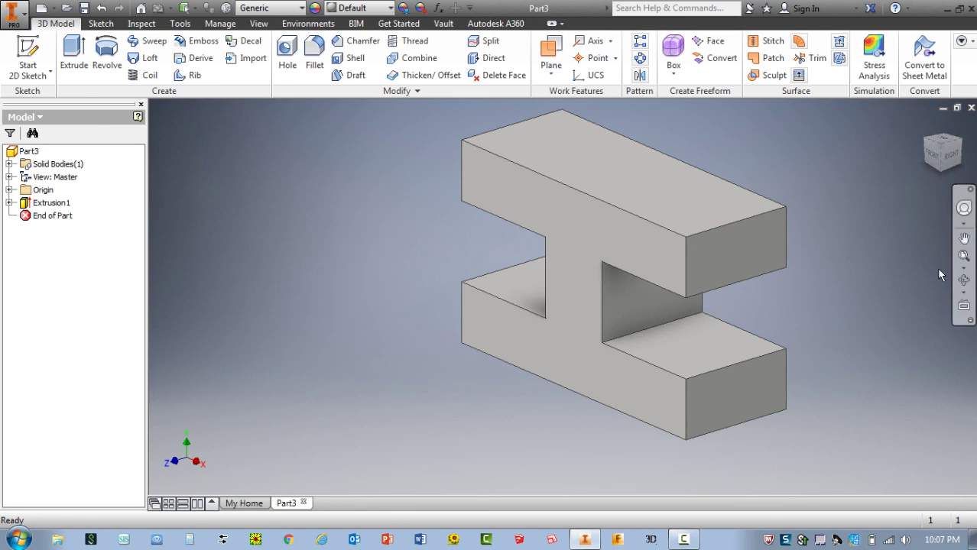
Zoom All on the Extrusion1 block and restore the ViewCube's home isometric view.
click(964, 257)
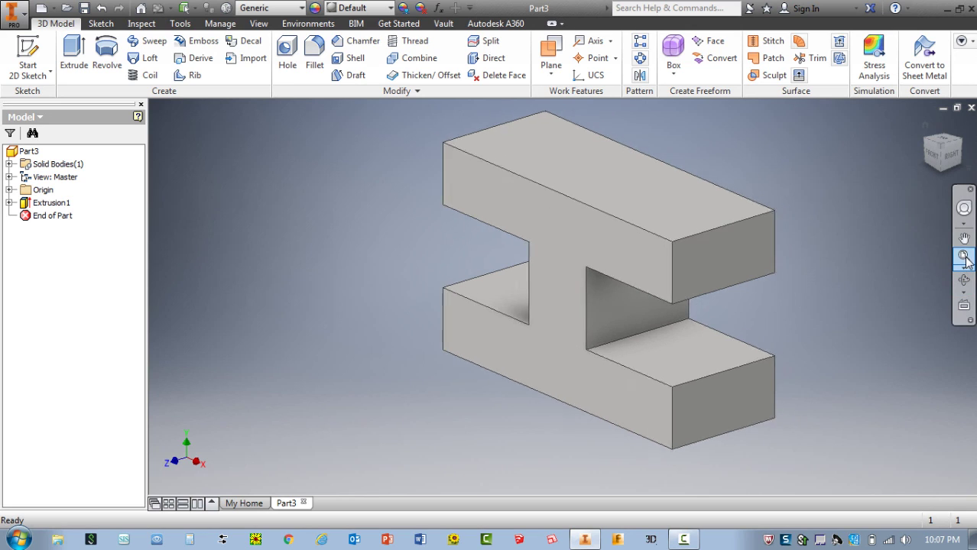
click(926, 126)
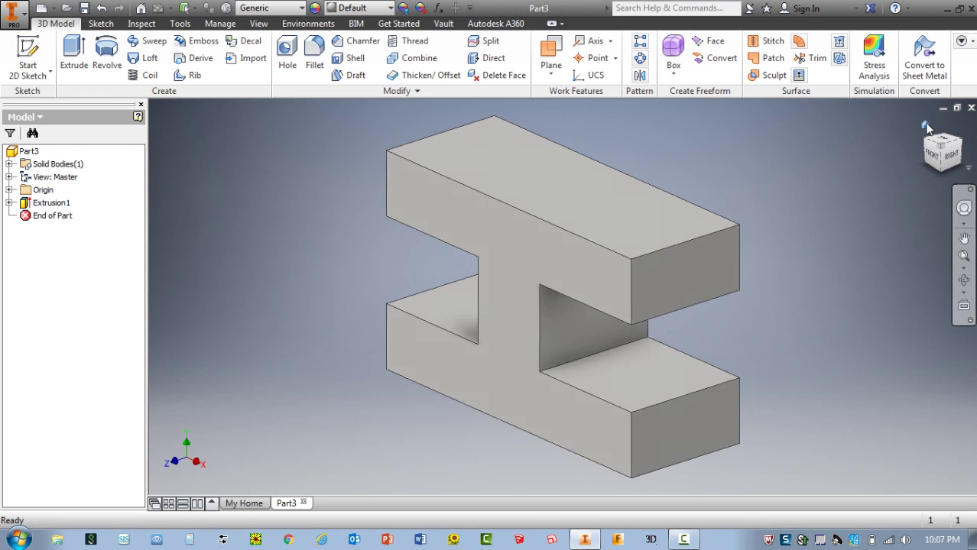